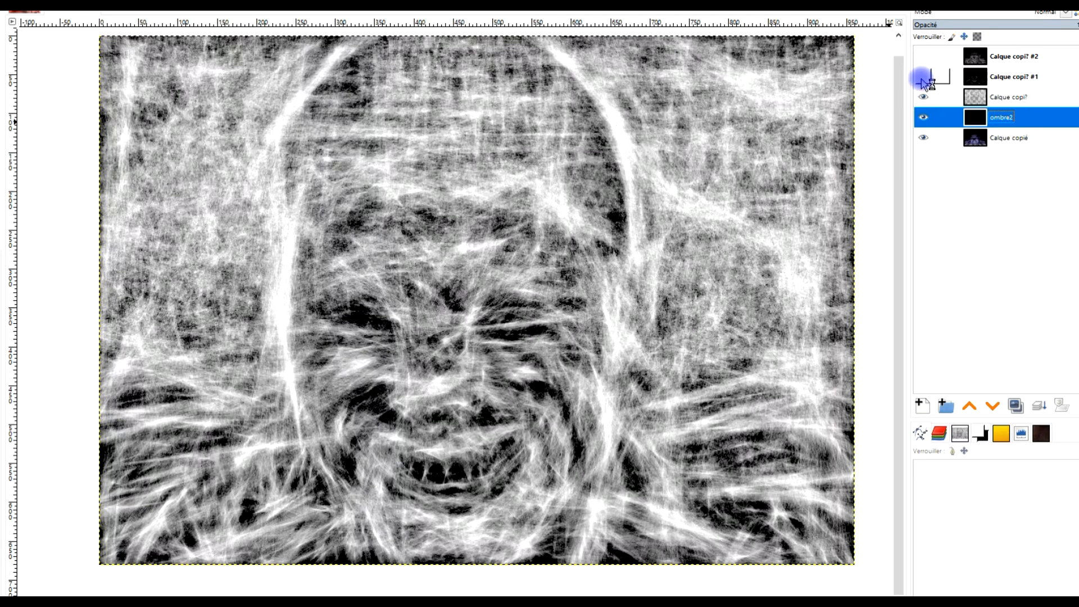
- Toggle the visibility of the two upper ghost layers, Calque copi? #1 and #2, to compare the filter variants
left_click(921, 78)
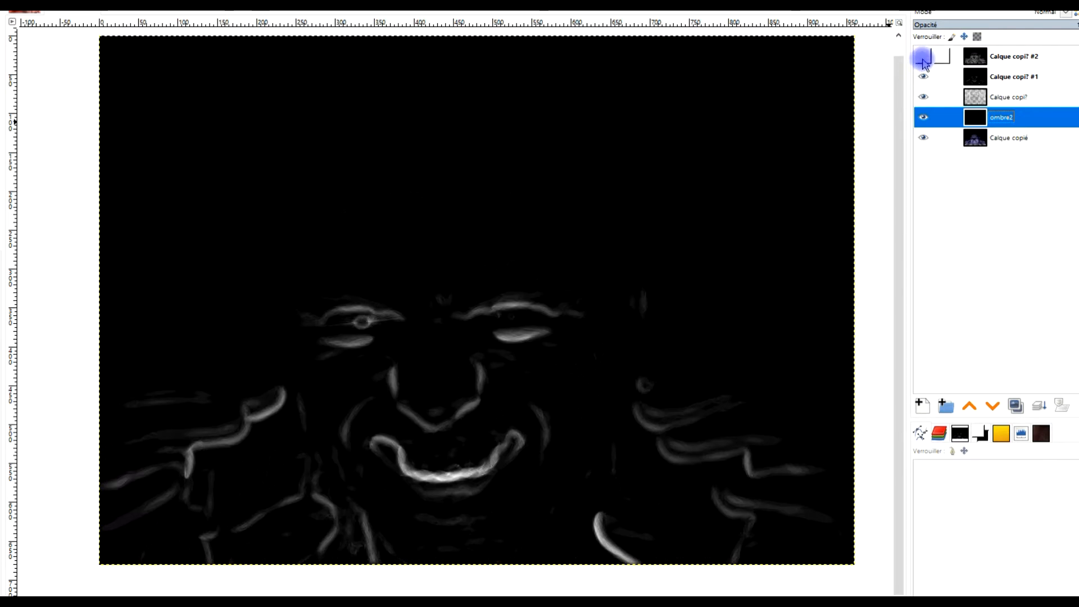
left_click(922, 57)
left_click(923, 57)
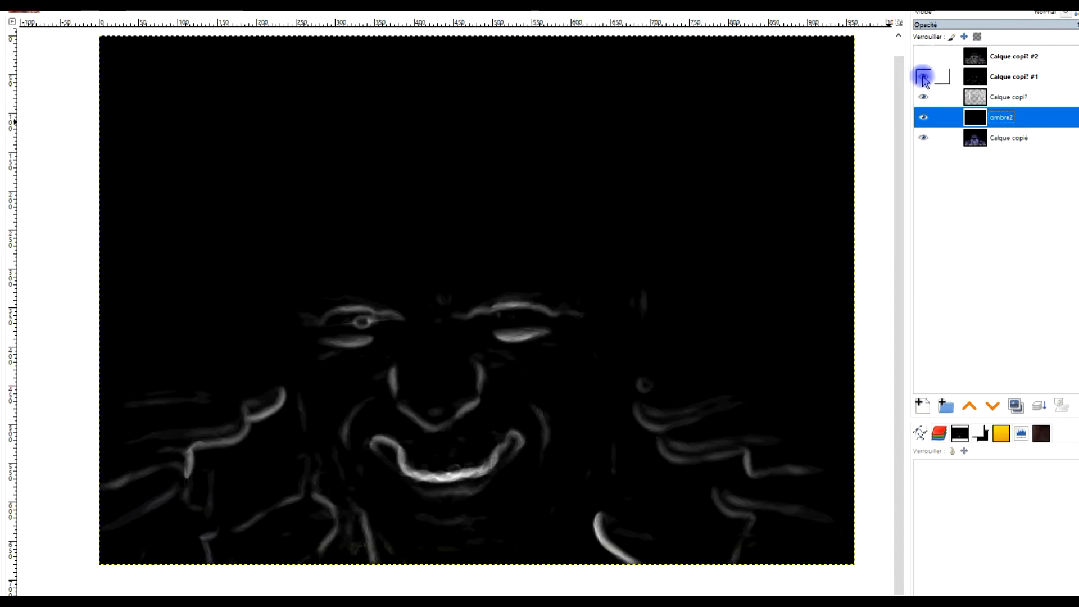
left_click(923, 80)
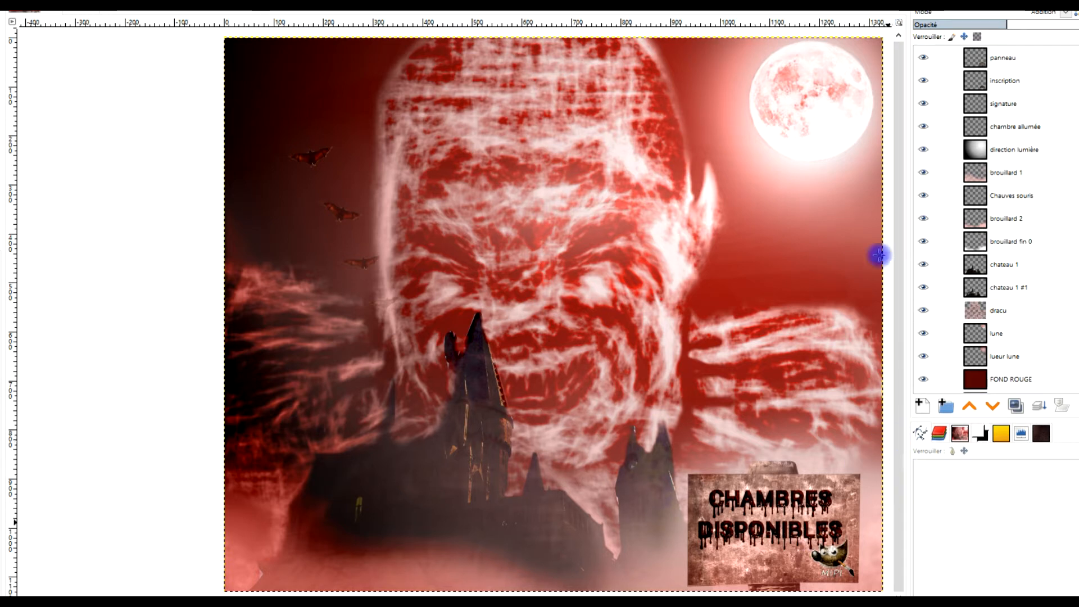
- Return to the layered ghost image and toggle its layers to compare the original photo, the black ombre2 layer and the ghost versions
left_click(85, 13)
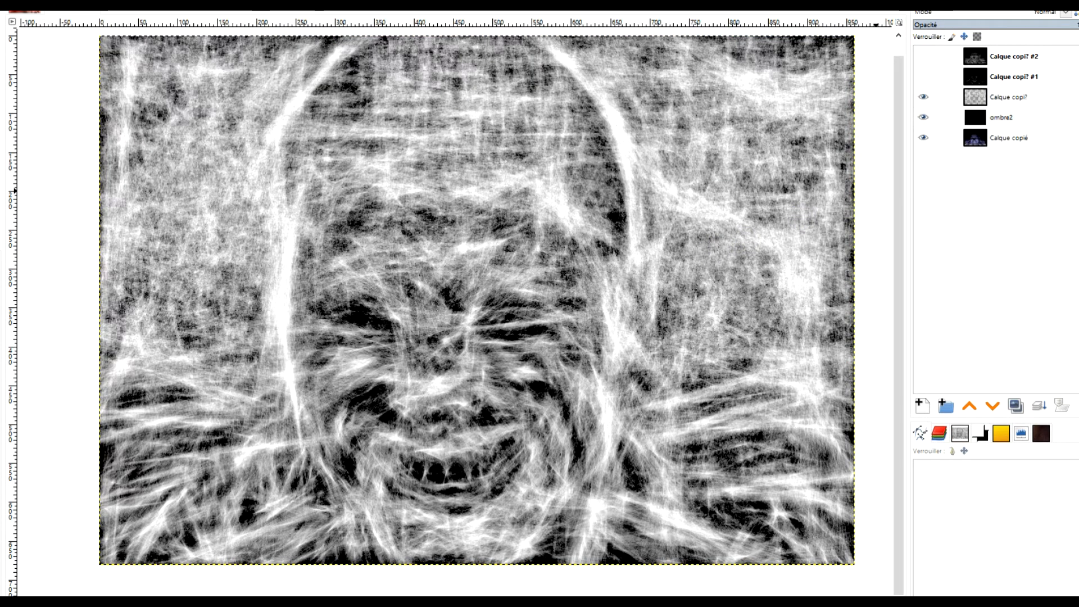
left_click(921, 97)
left_click(922, 116)
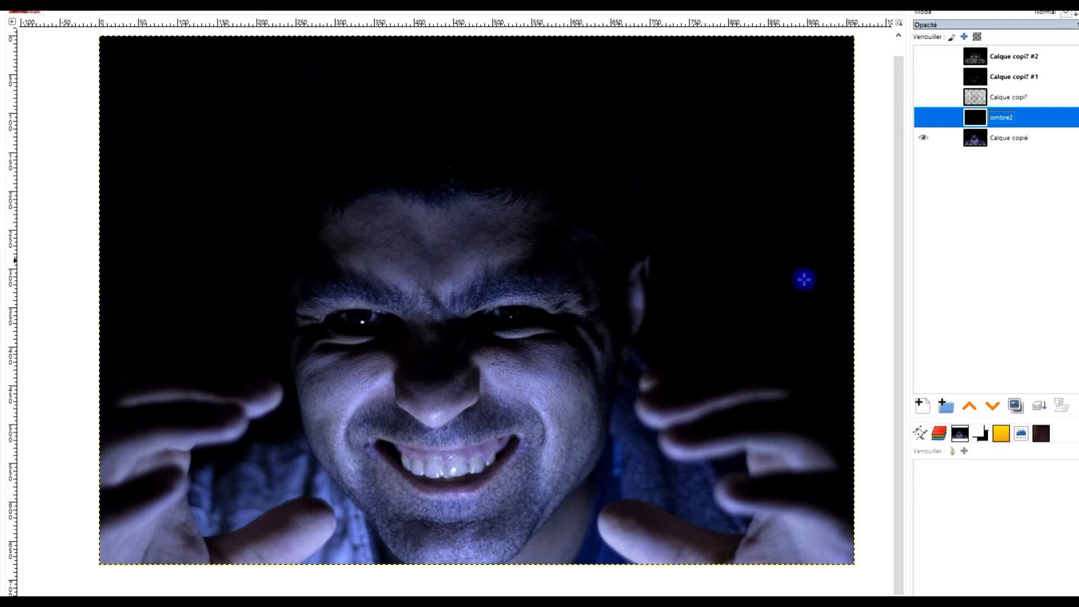
left_click(923, 117)
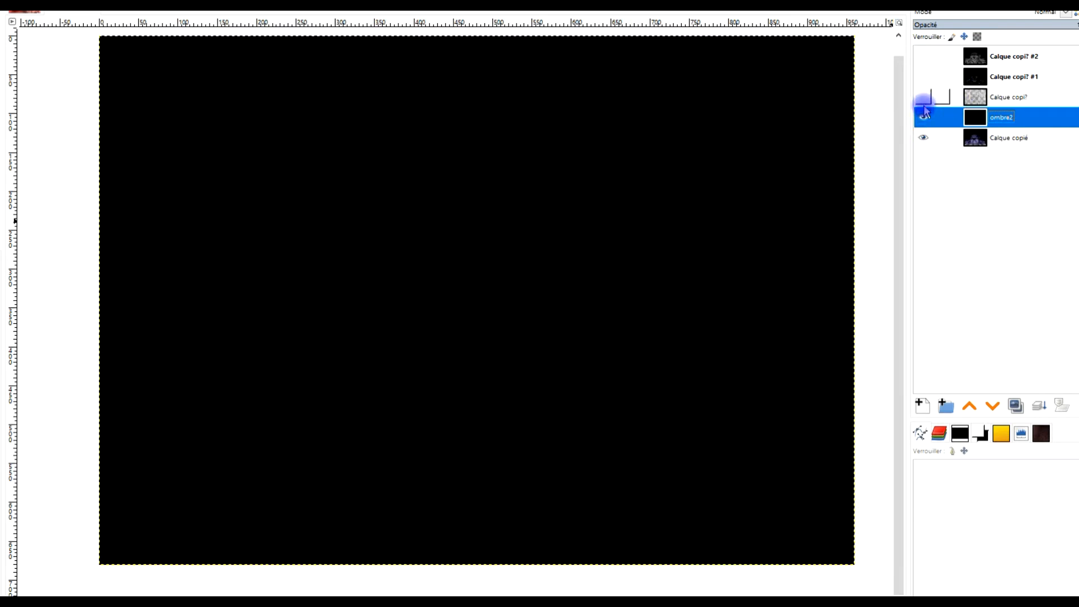
left_click(923, 97)
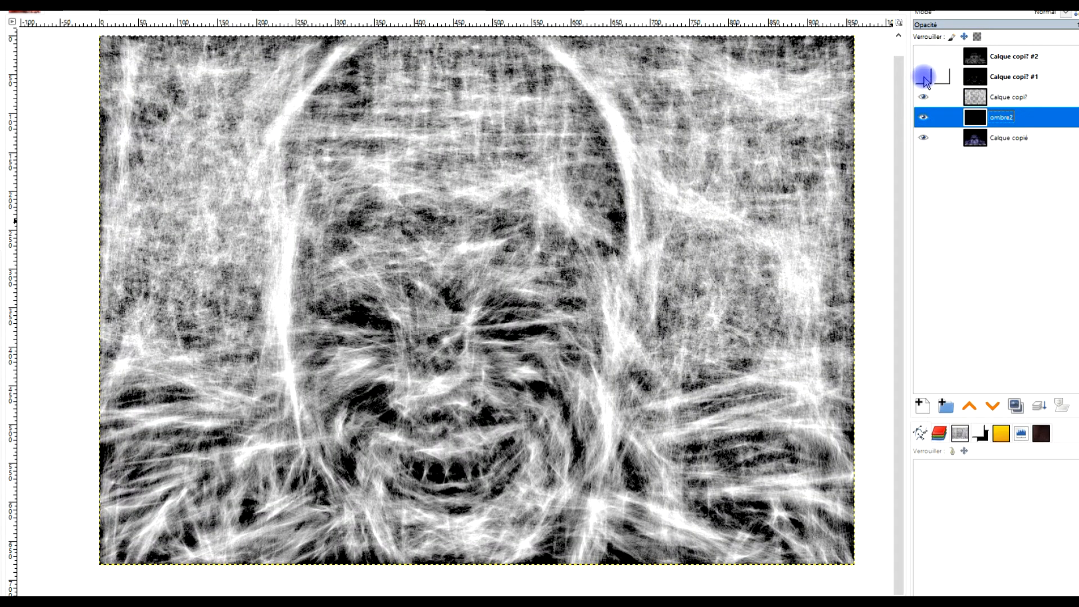
left_click(923, 77)
left_click(924, 56)
left_click(924, 139)
left_click(927, 144, "shift")
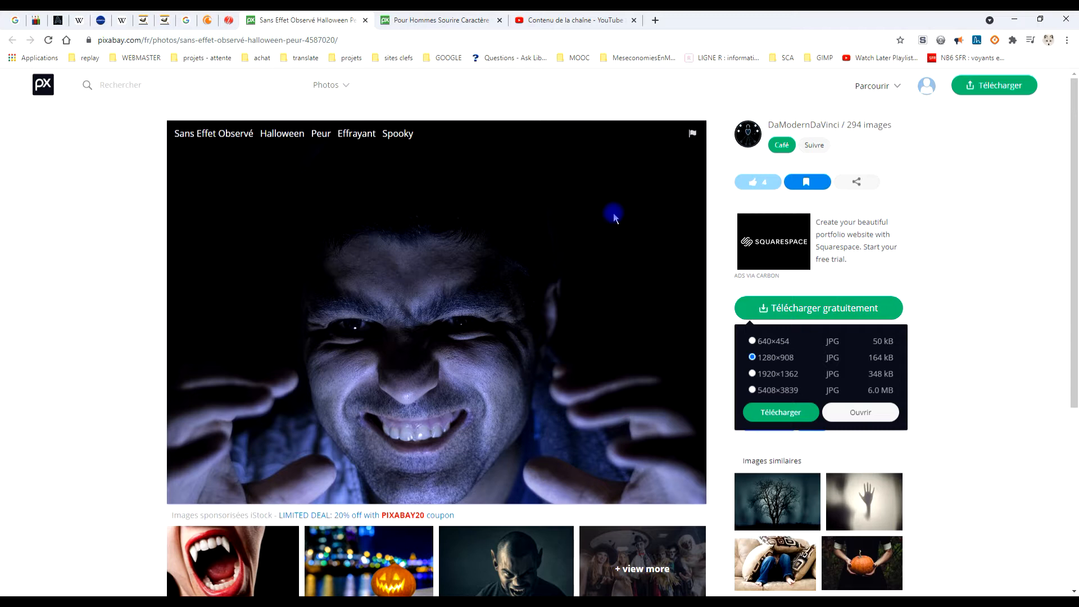
- On the Pixabay page, check the free download options and copy the photo of the grinning man
left_click(811, 307)
left_click(828, 306)
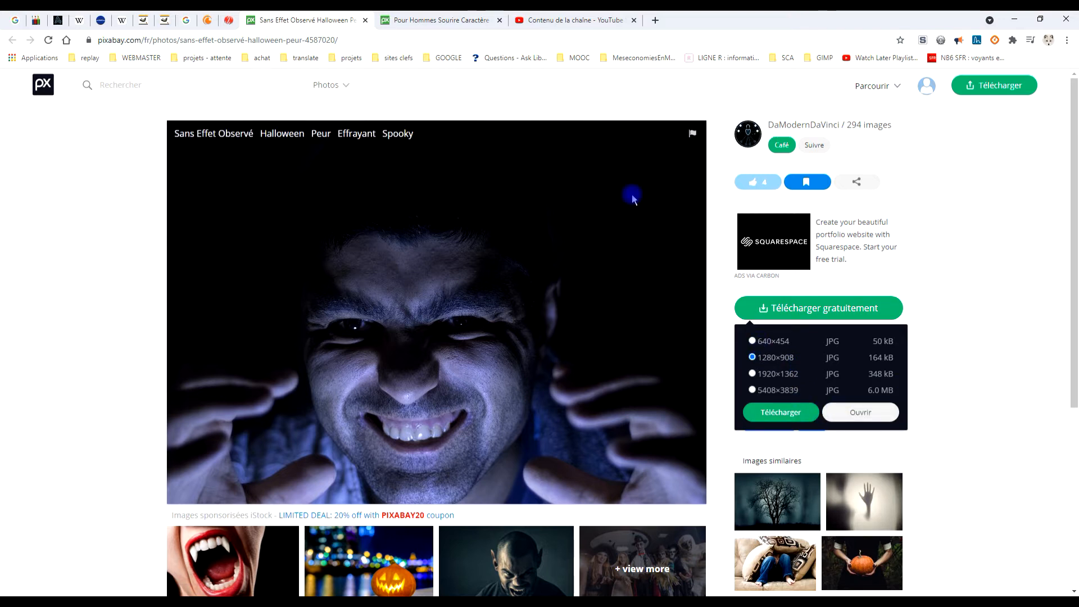
right_click(380, 243)
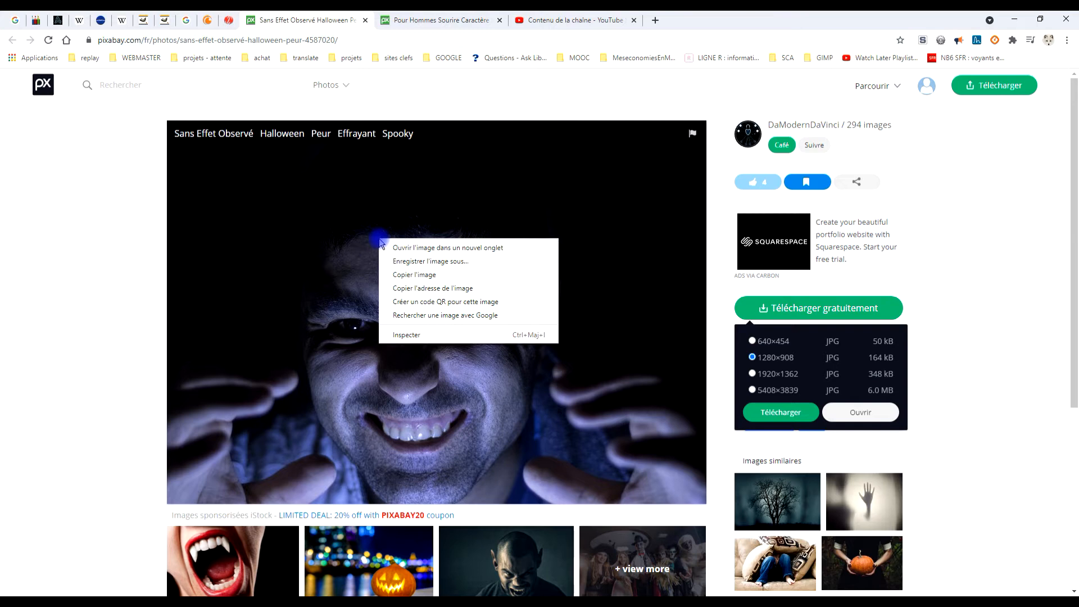
left_click(424, 276)
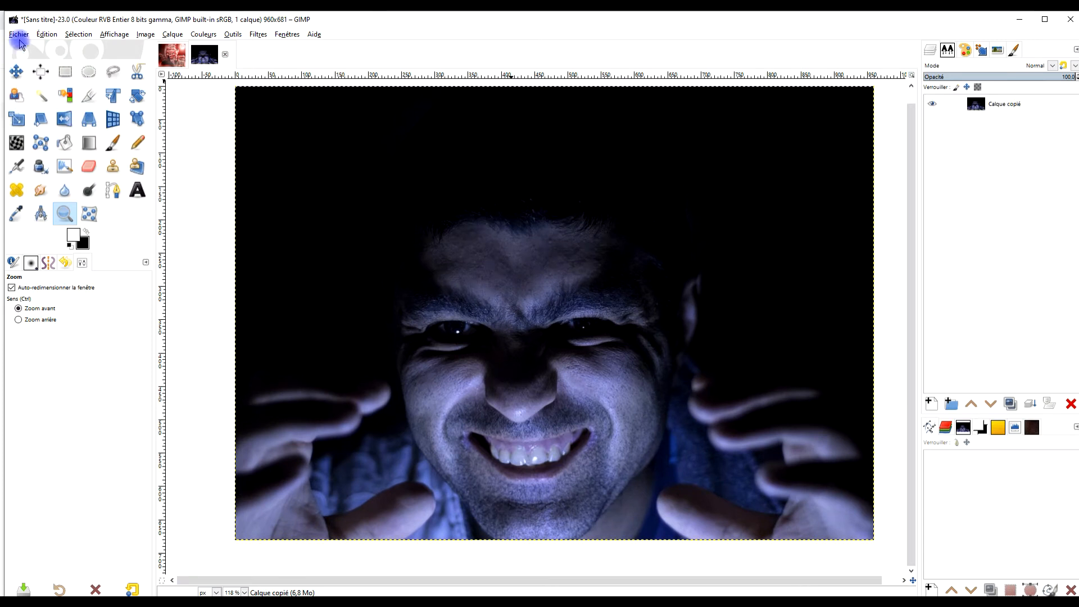
- In GIMP, look up the options for pasting the copied photo as a new image
left_click(45, 34)
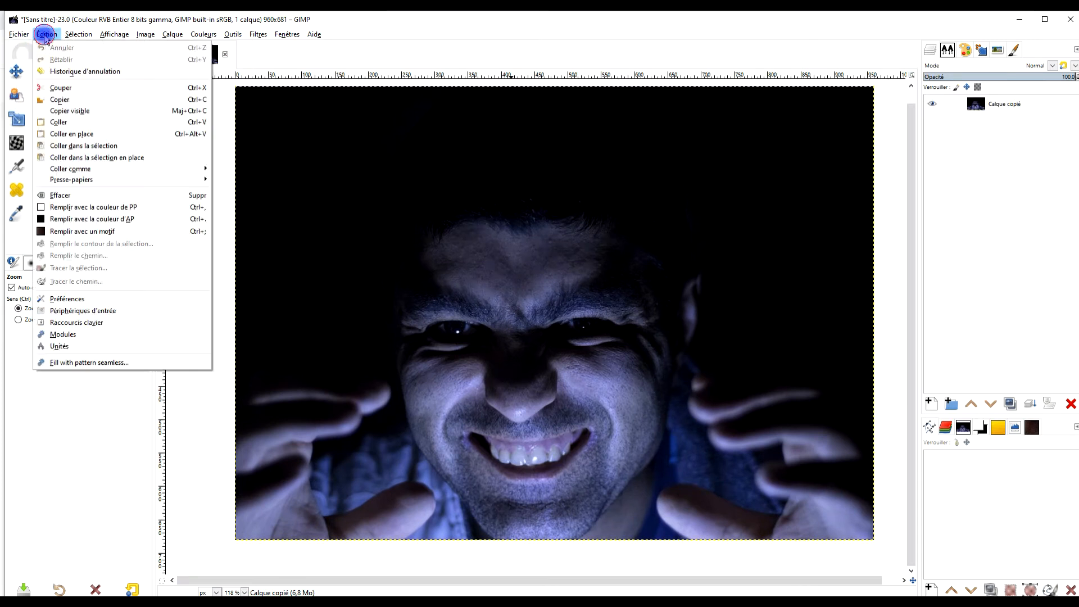
mouse_move(148, 178)
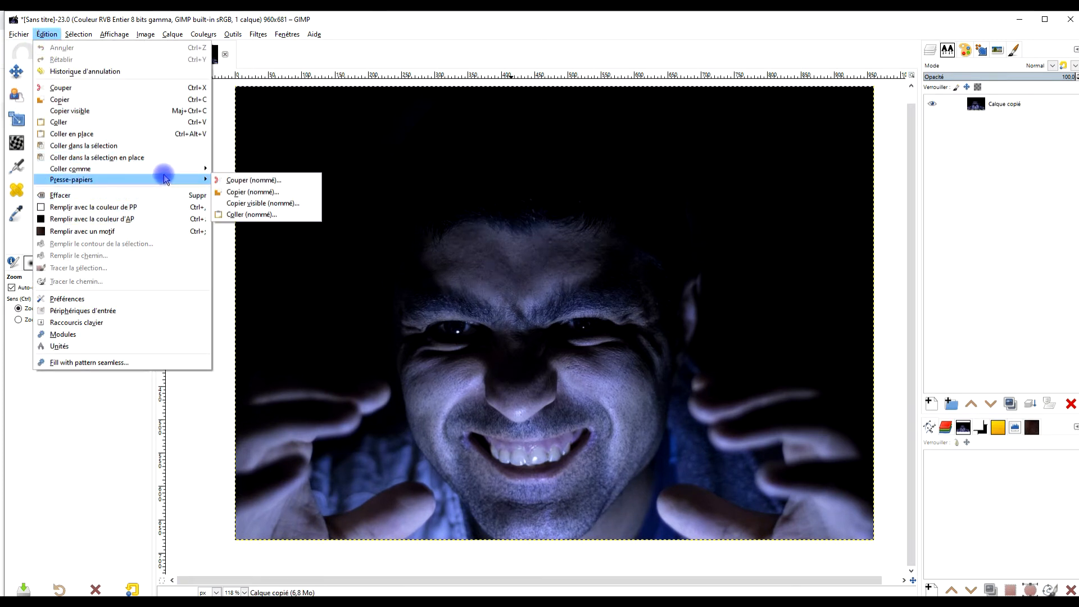
left_click(251, 194)
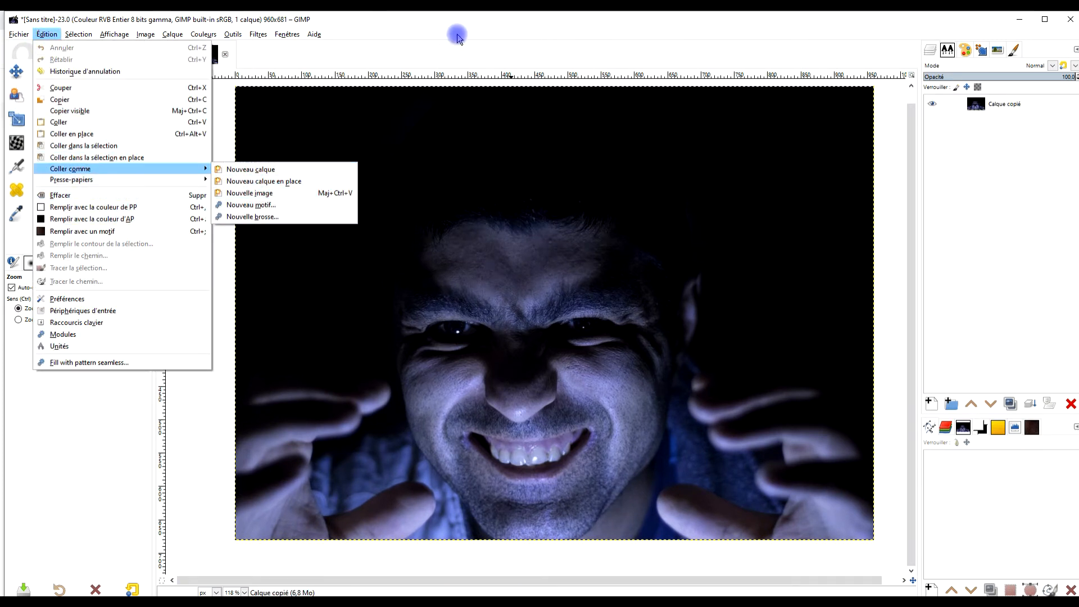
- Launch the G'MIC-Qt filter on the photo and search its filters for "gho" to find Ghost
left_click(257, 35)
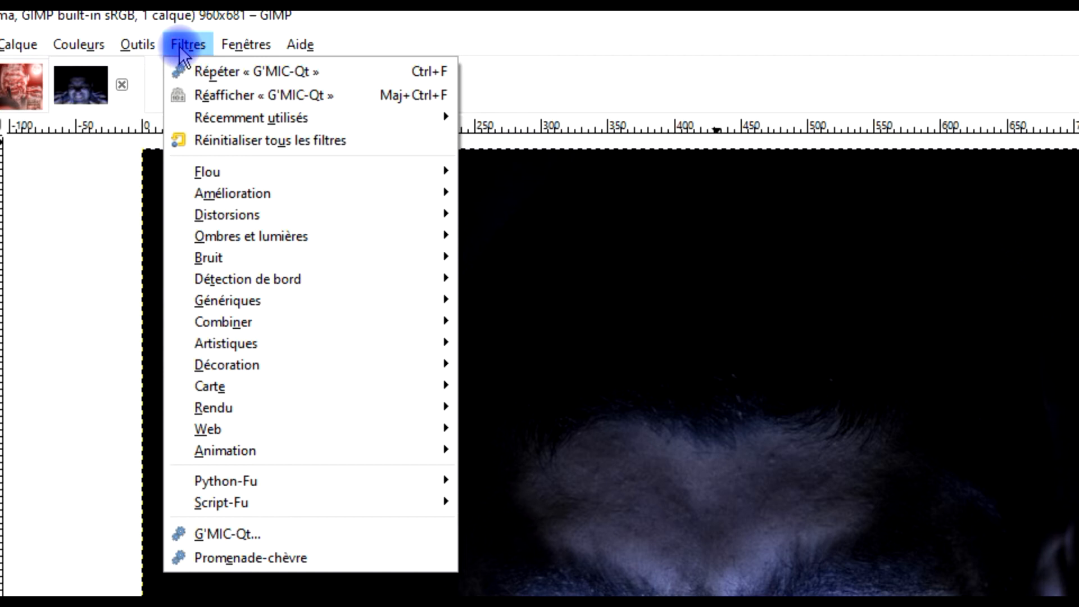
left_click(253, 533)
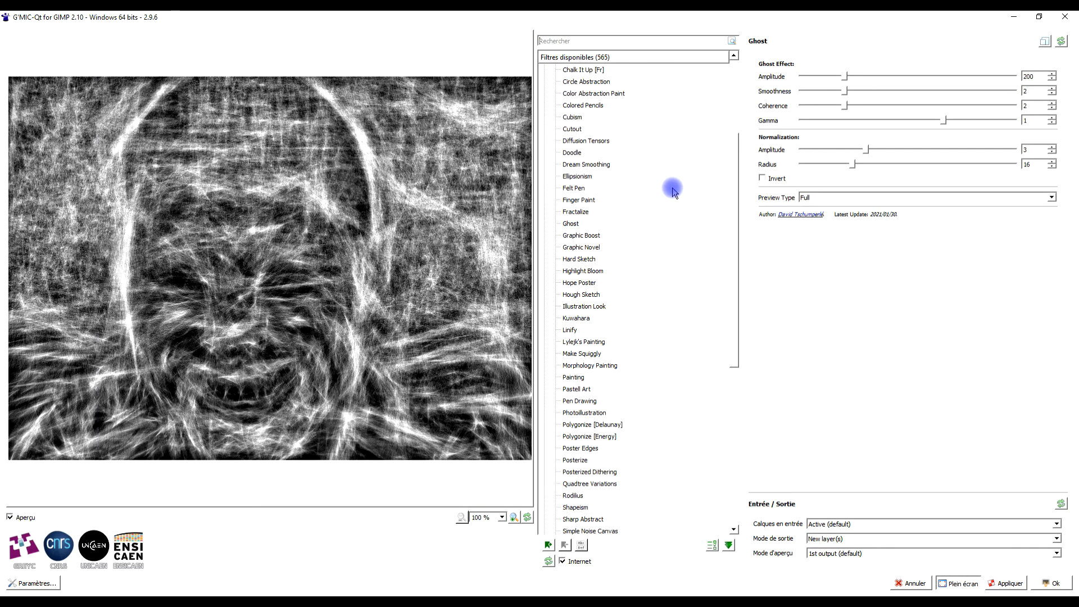
type("g")
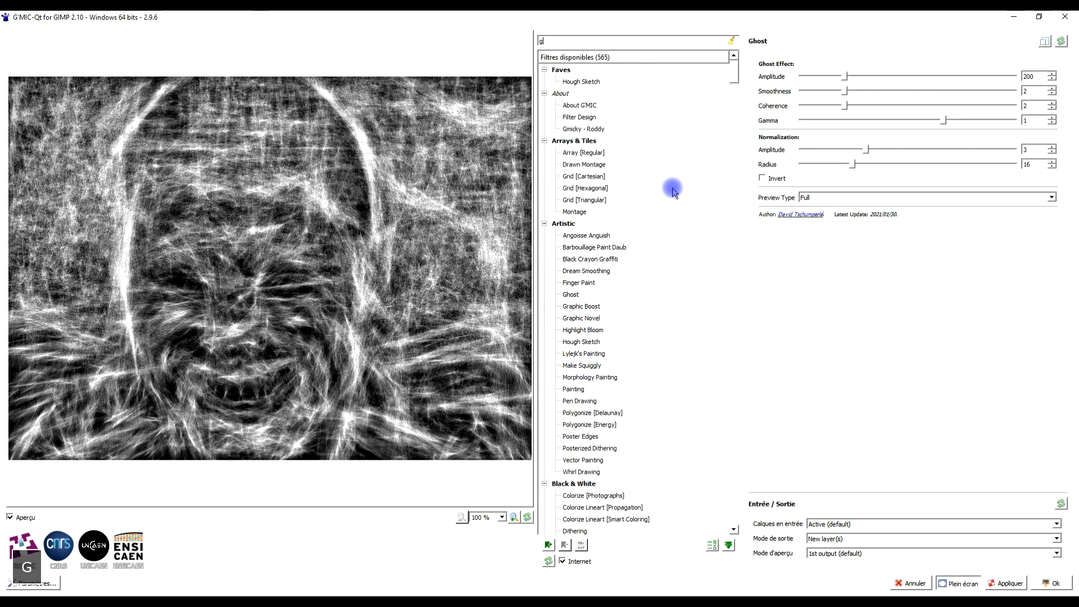
type("h")
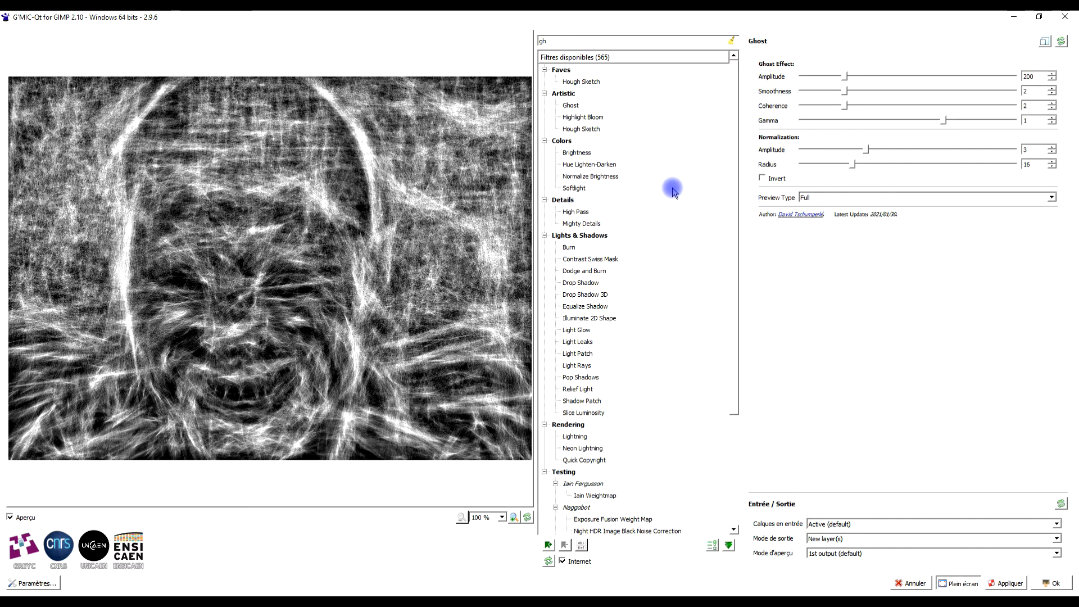
type("o")
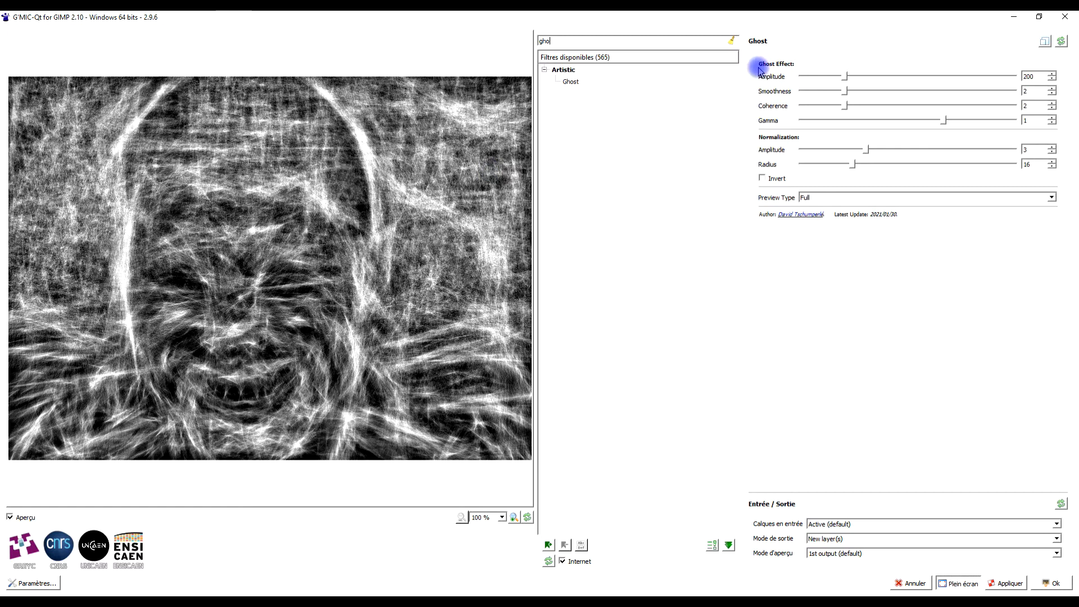
- Try the Ghost effect with amplitude 42, smoothness 1.27, coherence 2.59 and gamma -0.786, and restore the filter's default settings
mouse_move(844, 77)
left_mouse_down()
mouse_move(817, 81)
mouse_move(831, 91)
left_mouse_up()
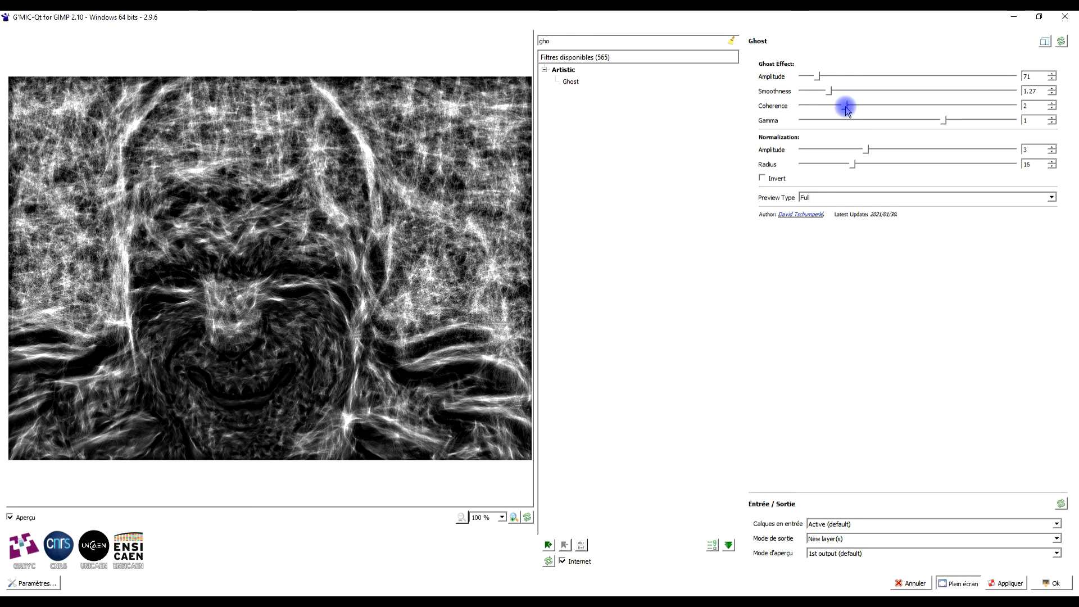
left_click_drag(944, 123, 894, 126)
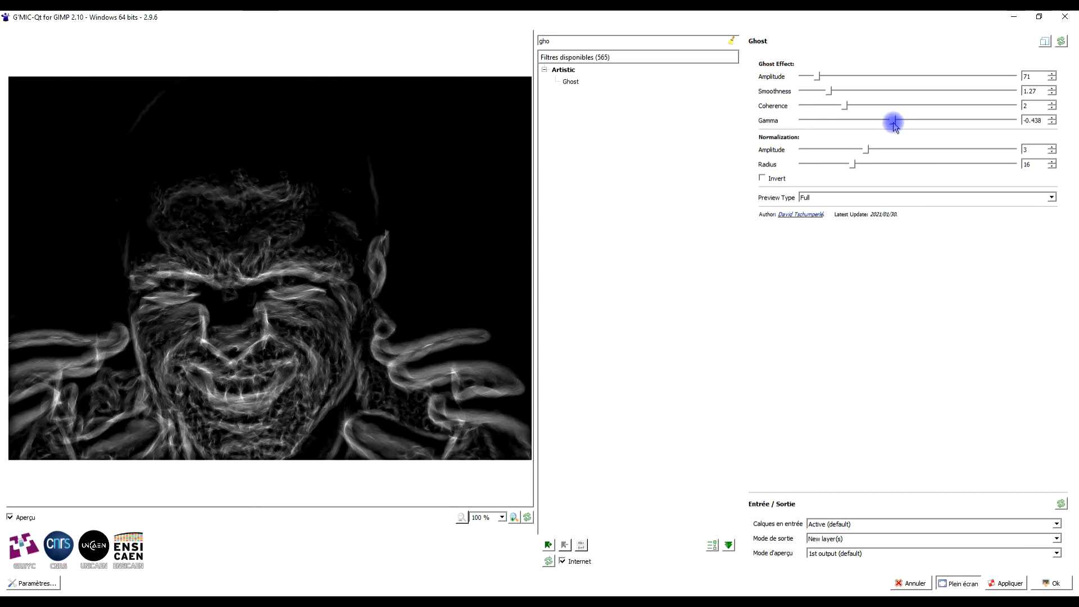
left_click_drag(893, 122, 885, 125)
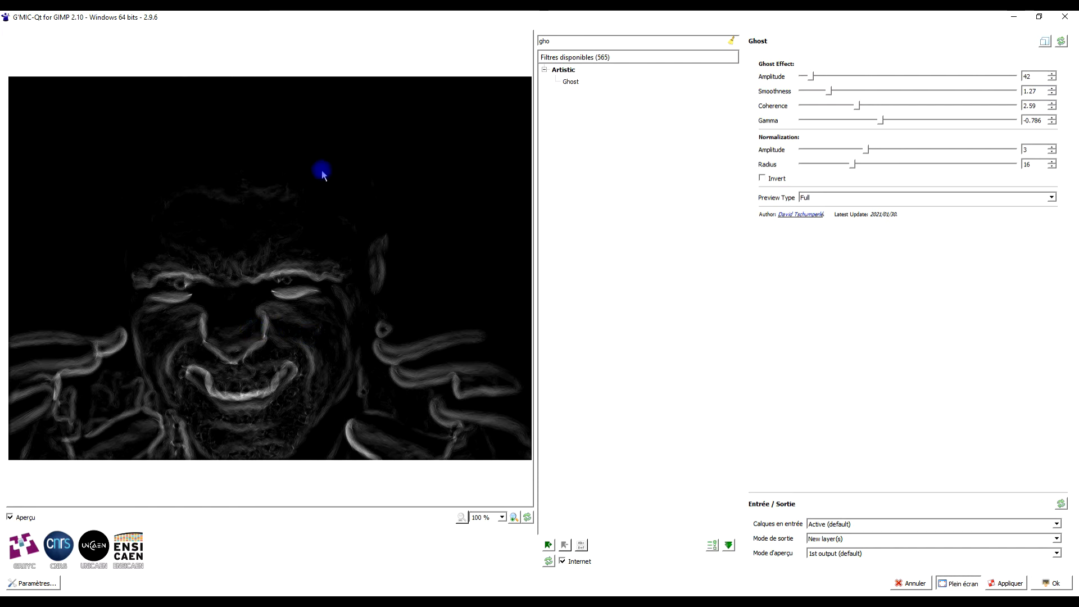
left_click(1062, 40)
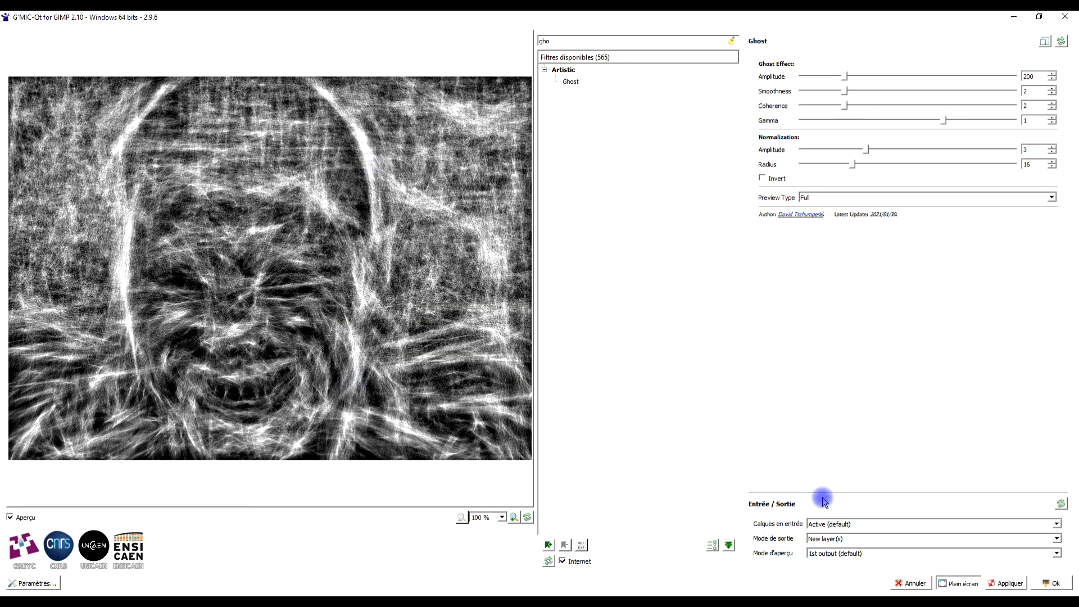
- Apply the Ghost filter with its output mode set to New layer(s), and hide the original photo layer
left_click(821, 540)
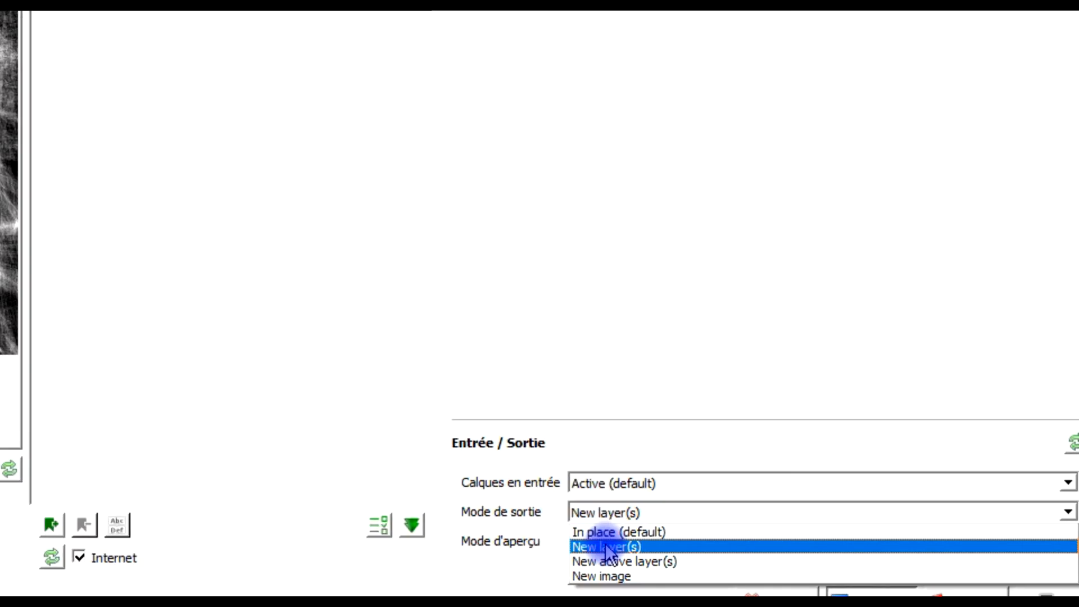
left_click(820, 556)
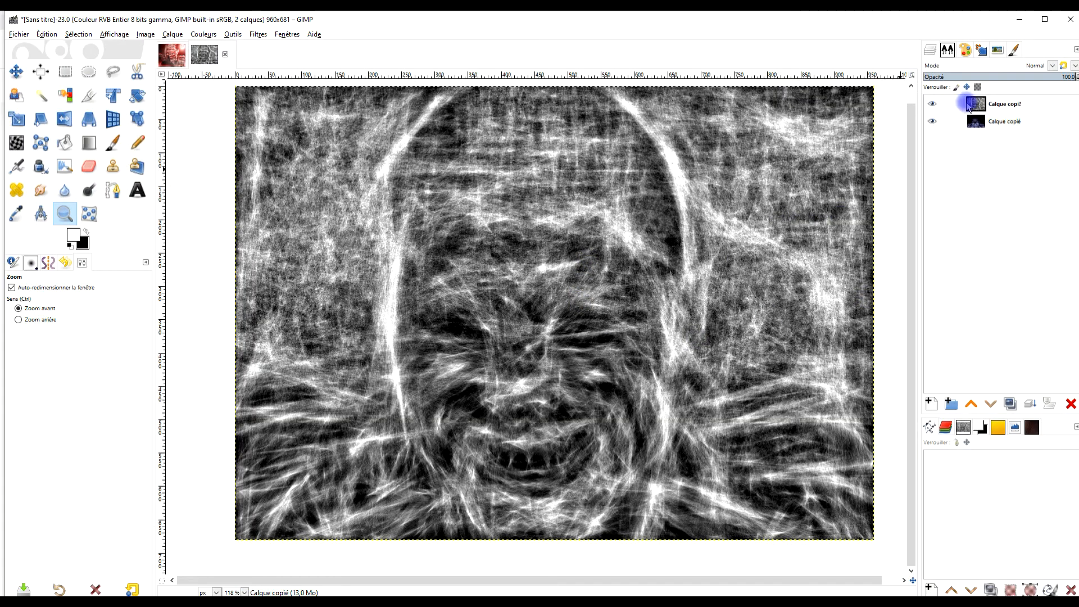
left_click(944, 121)
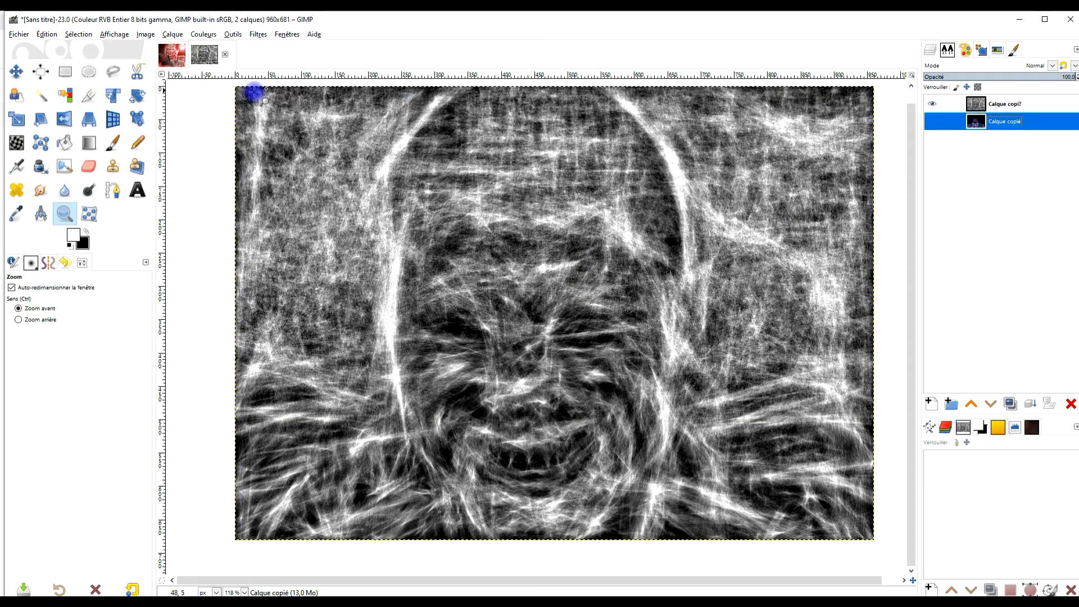
- Look at the finished maison hantée composition for reference and return to the ghost image
left_click(175, 59)
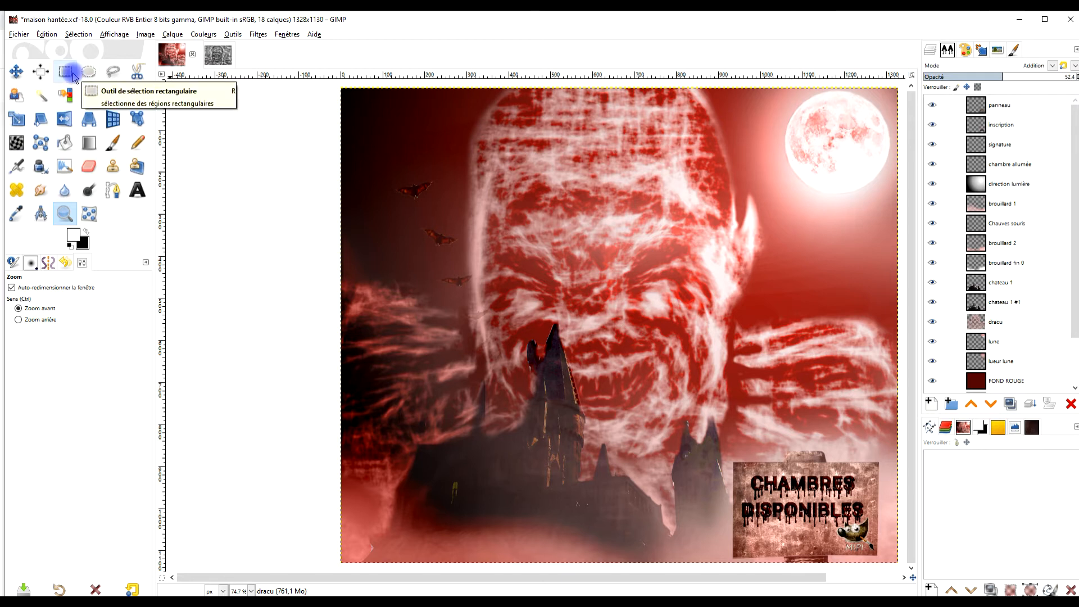
left_click(213, 55)
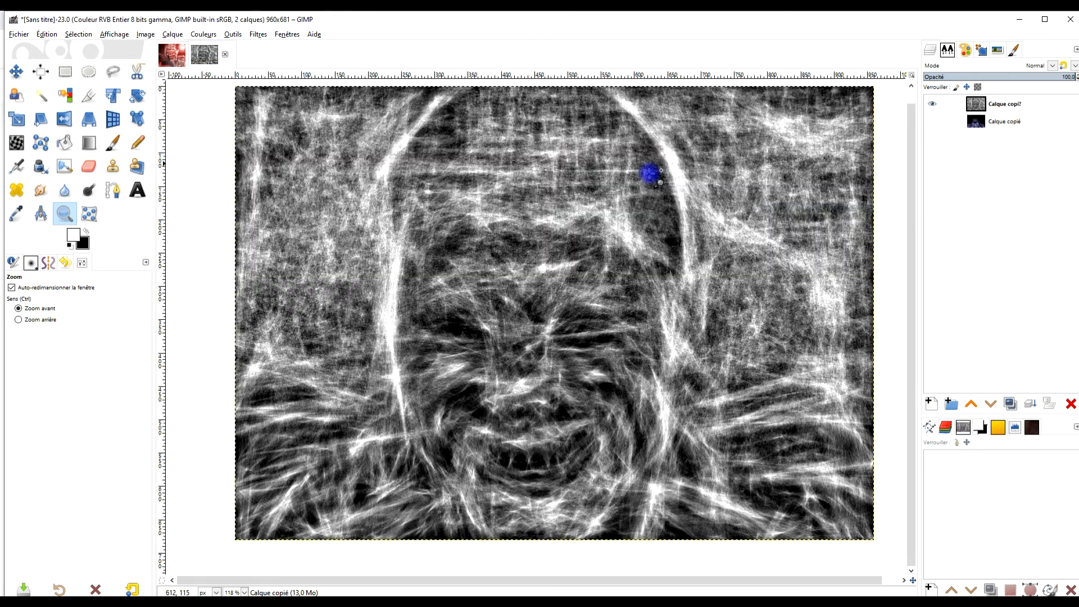
- Add a new 960 x 681 px layer named ombre2, filled with the background colour, directly above the original photo layer
left_click(998, 122)
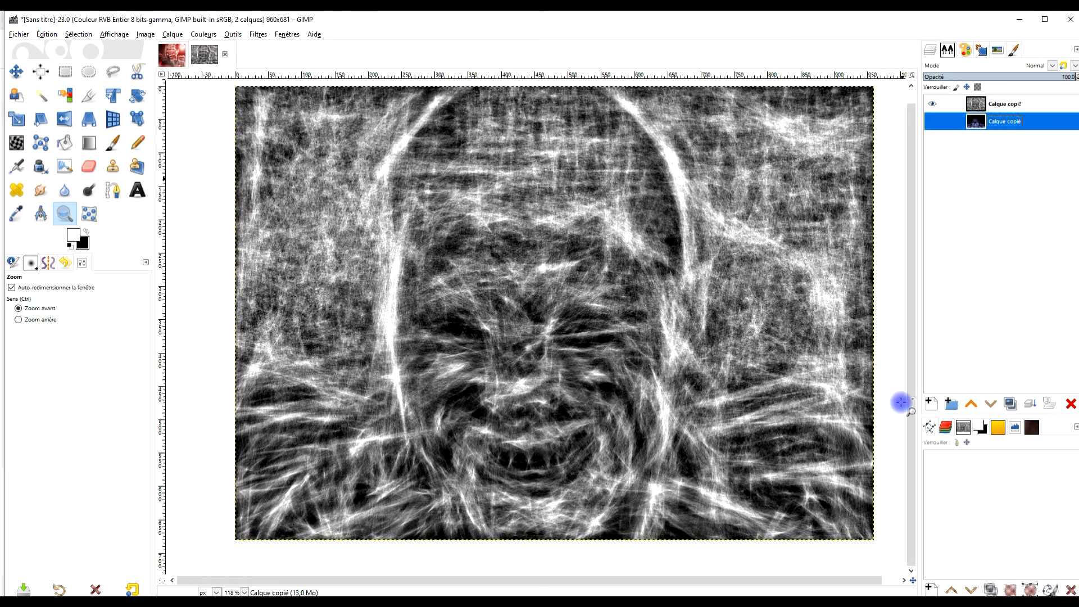
left_click(930, 401)
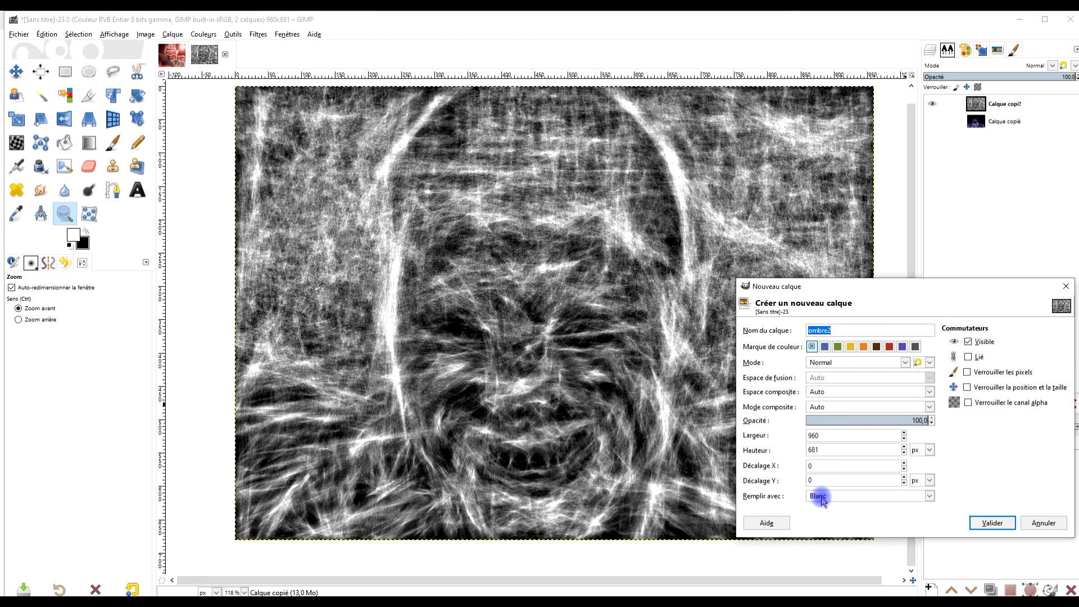
left_click(880, 497)
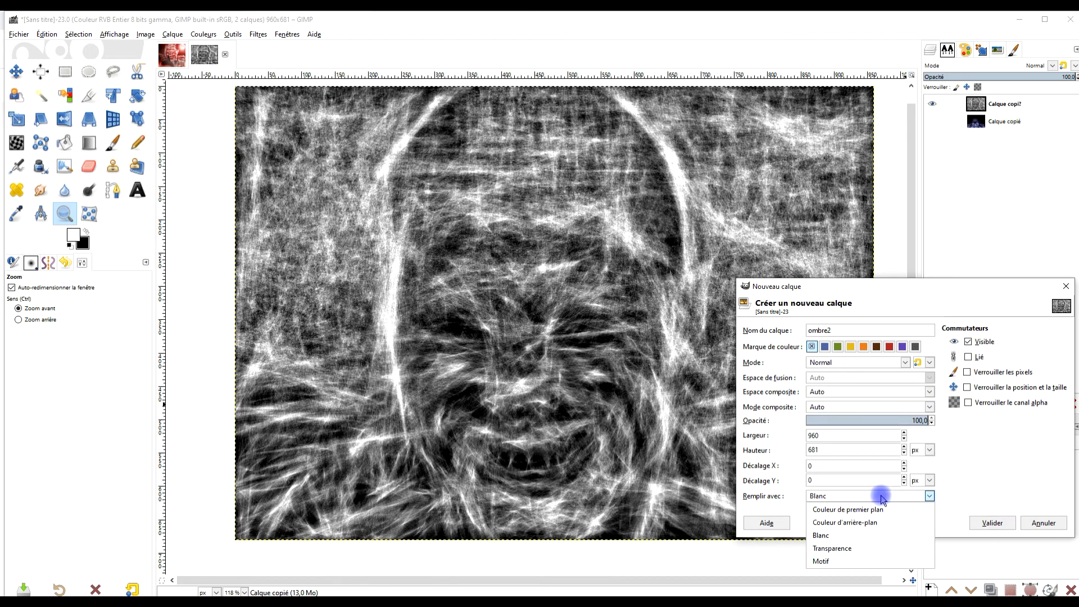
left_click(854, 523)
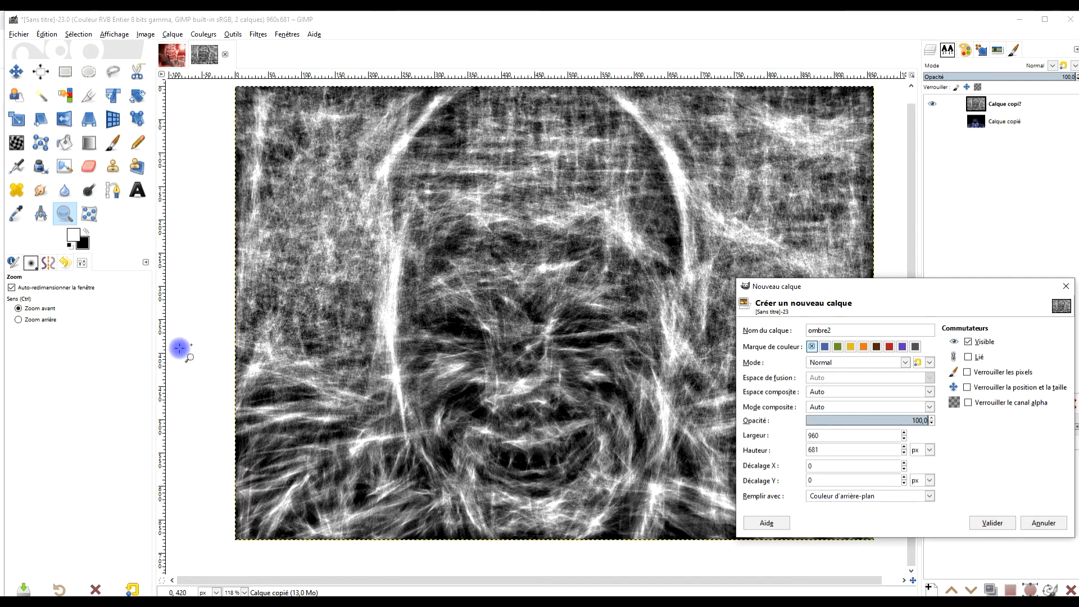
left_click(991, 523)
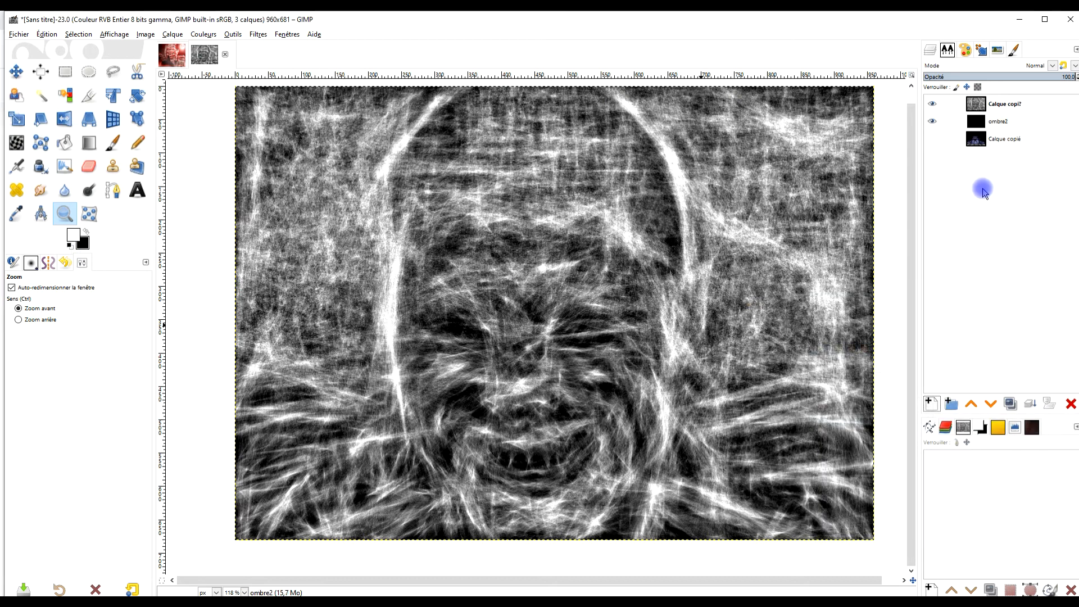
- Turn the dark grey 1e1e1e transparent on the top ghost layer with Color to Alpha, keeping the default thresholds
left_click(980, 107)
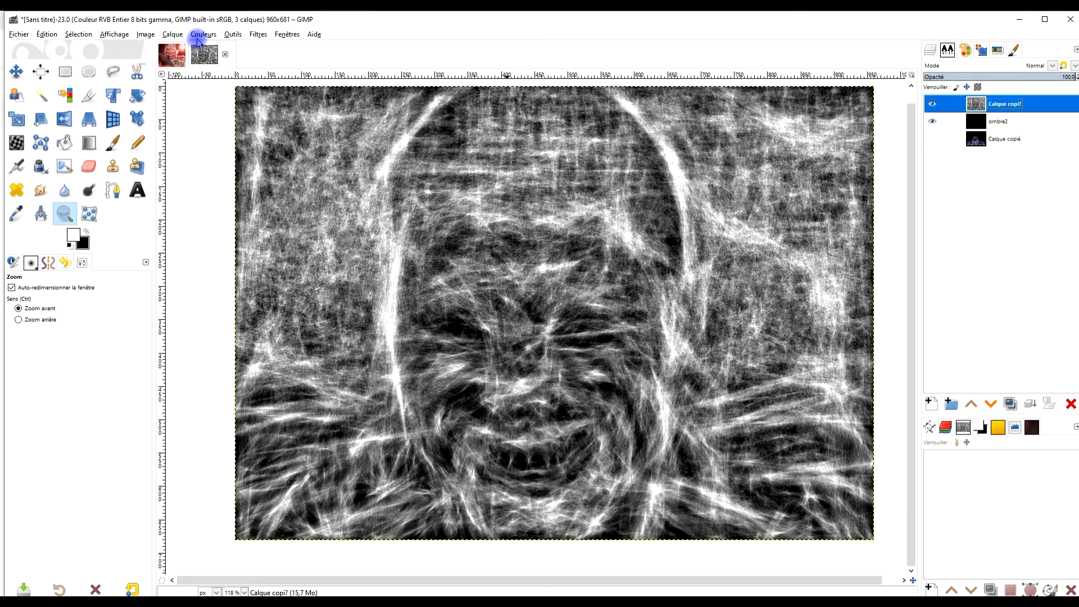
left_click(201, 35)
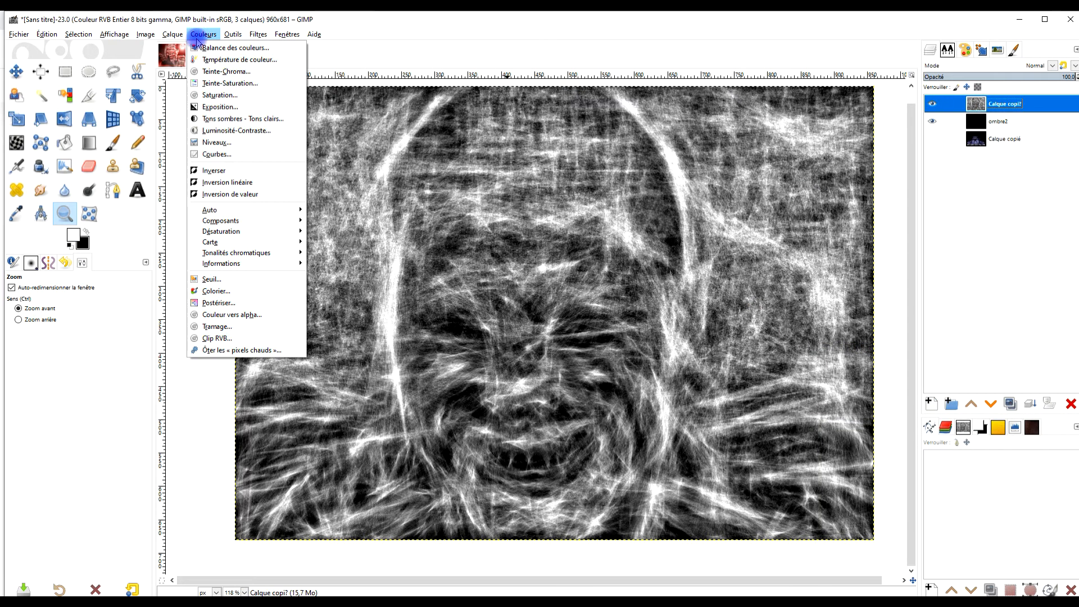
left_click(229, 318)
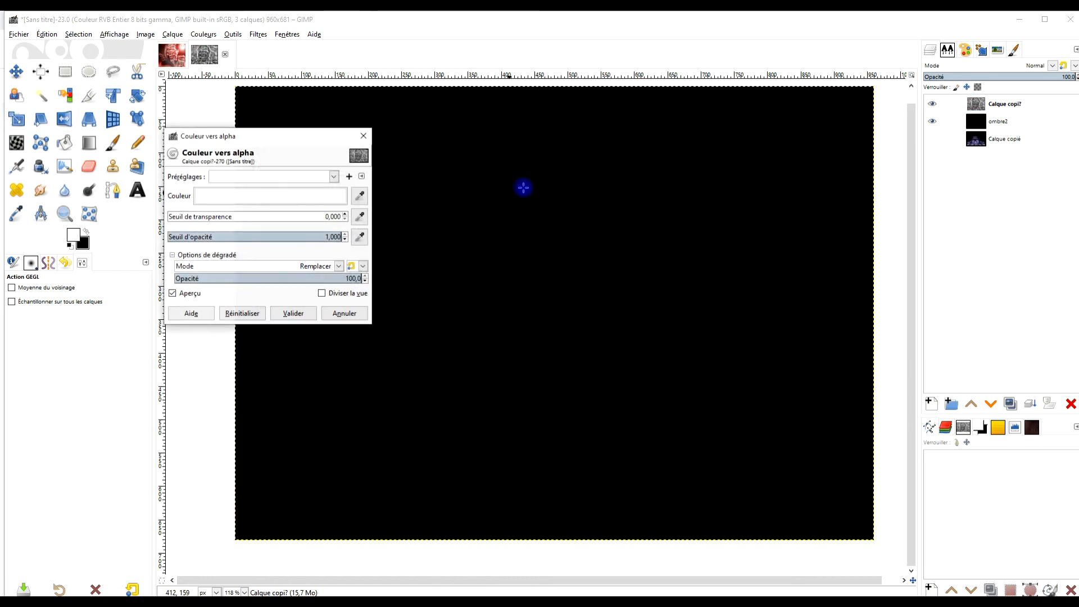
left_click(271, 202)
left_click_drag(222, 184, 154, 242)
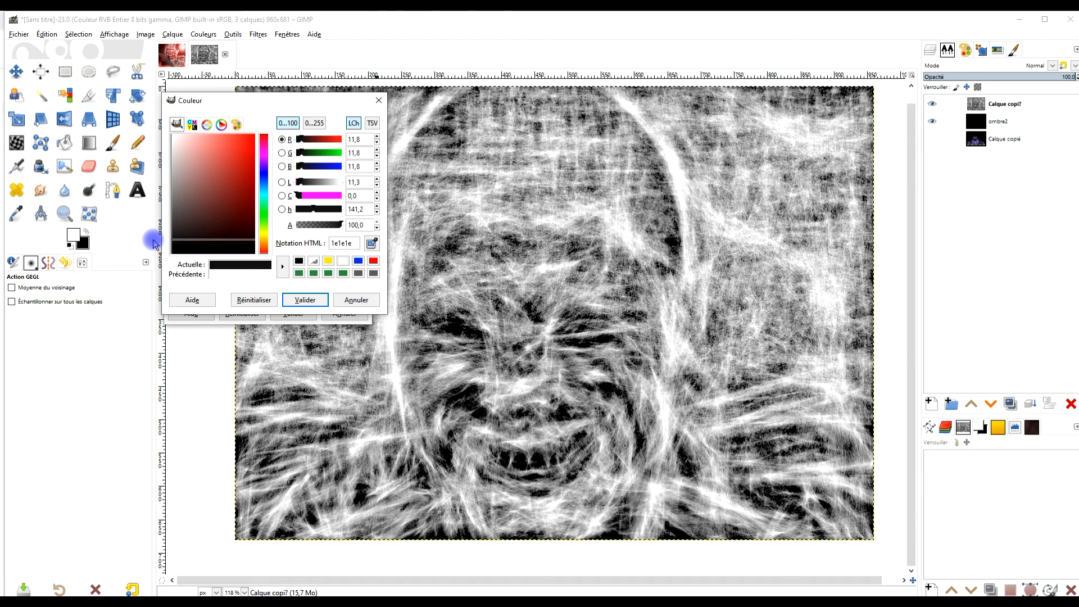
left_click(312, 301)
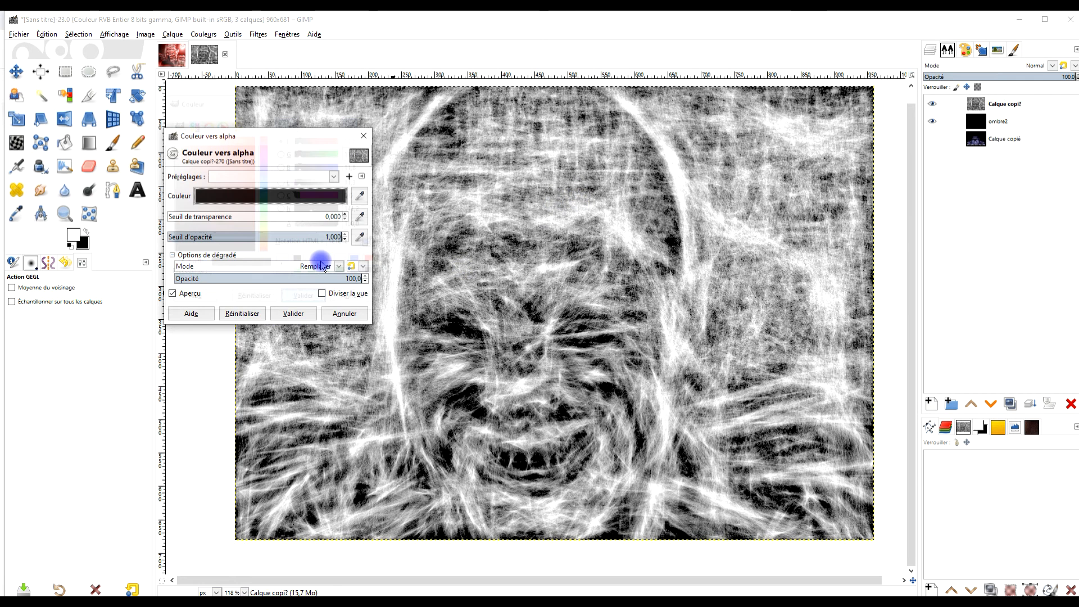
left_click(293, 313)
- Inspect the ghost layer's transparency with ombre2 briefly hidden, and compare the ghost image with the maison hantée composition
left_click(932, 122)
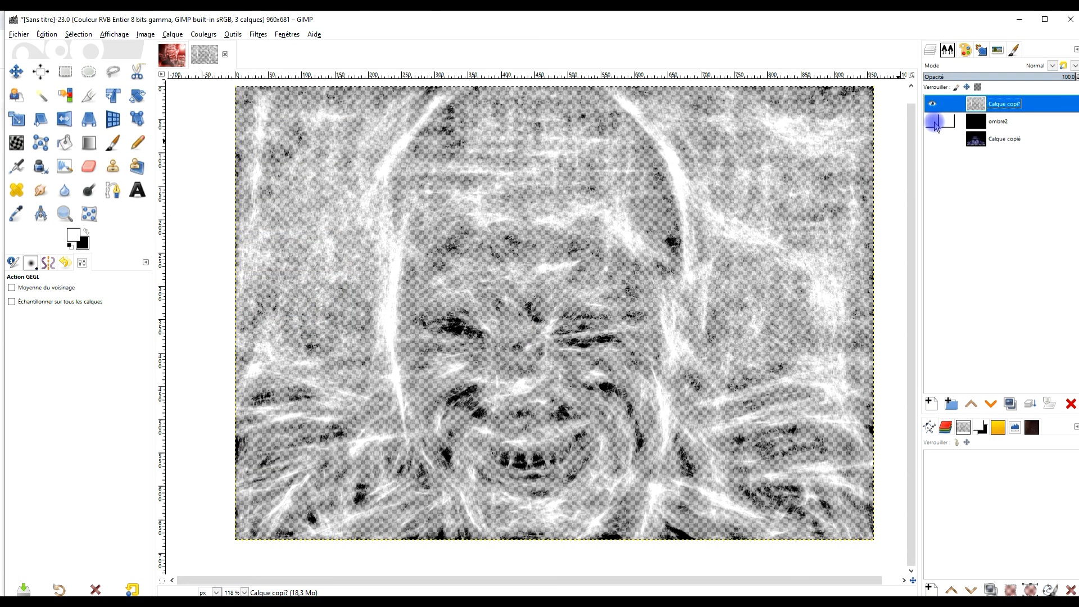
left_click(933, 122)
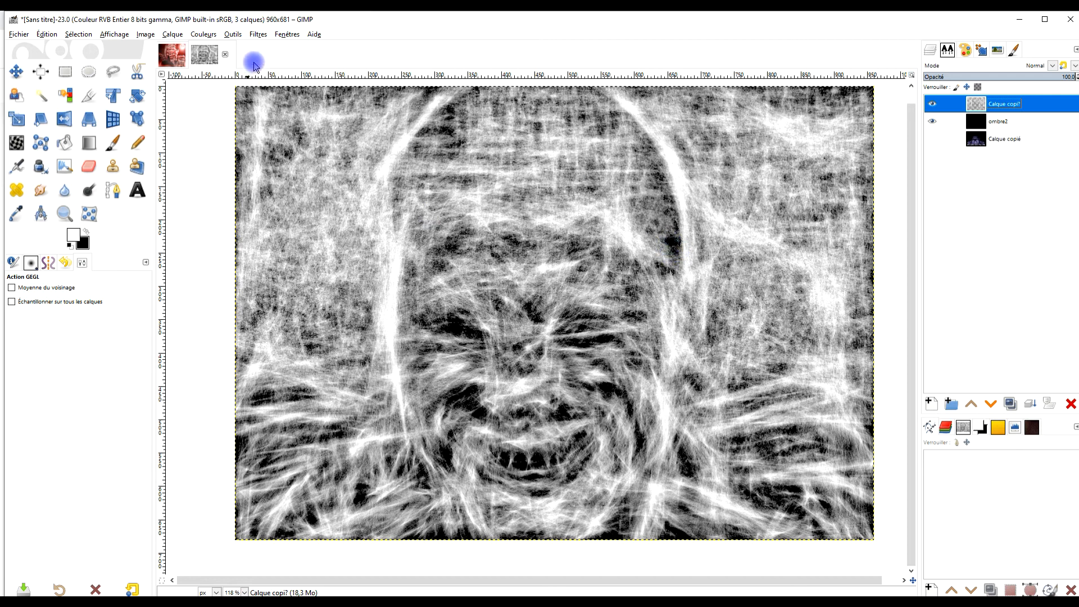
left_click(172, 55)
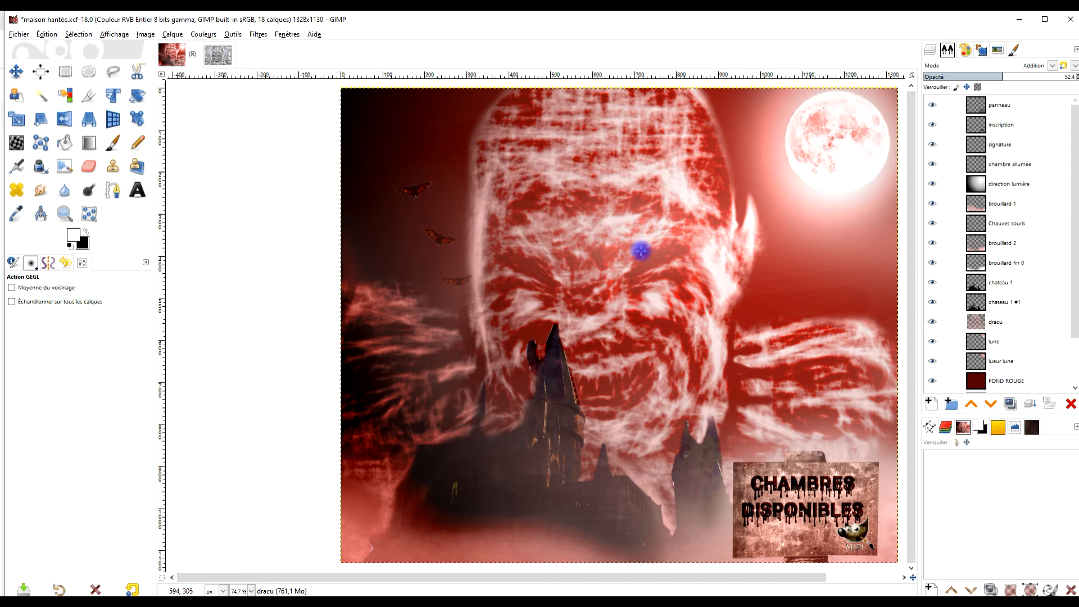
left_click(217, 55)
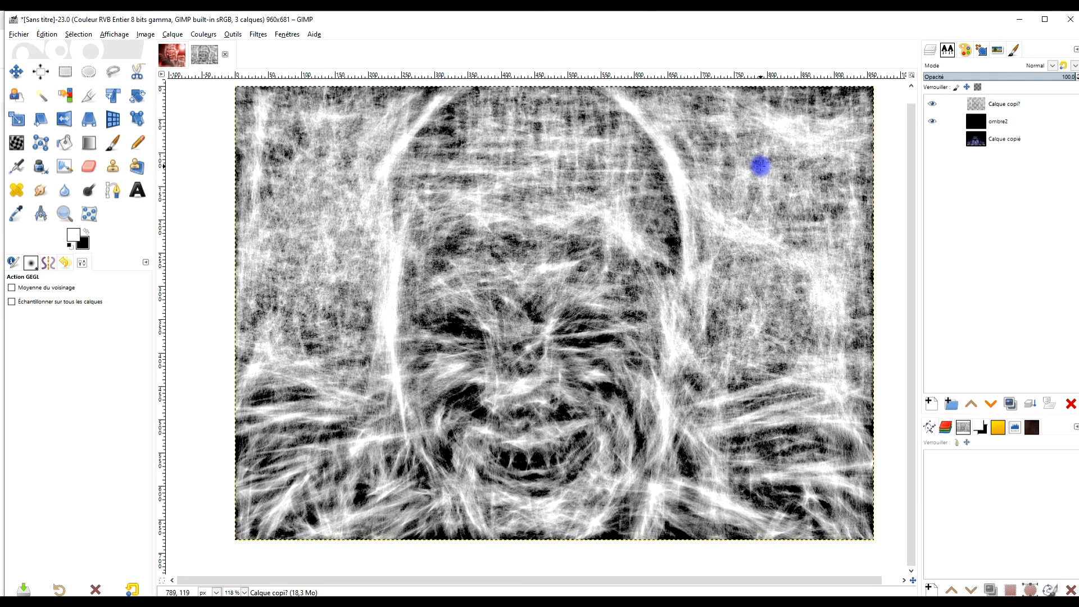